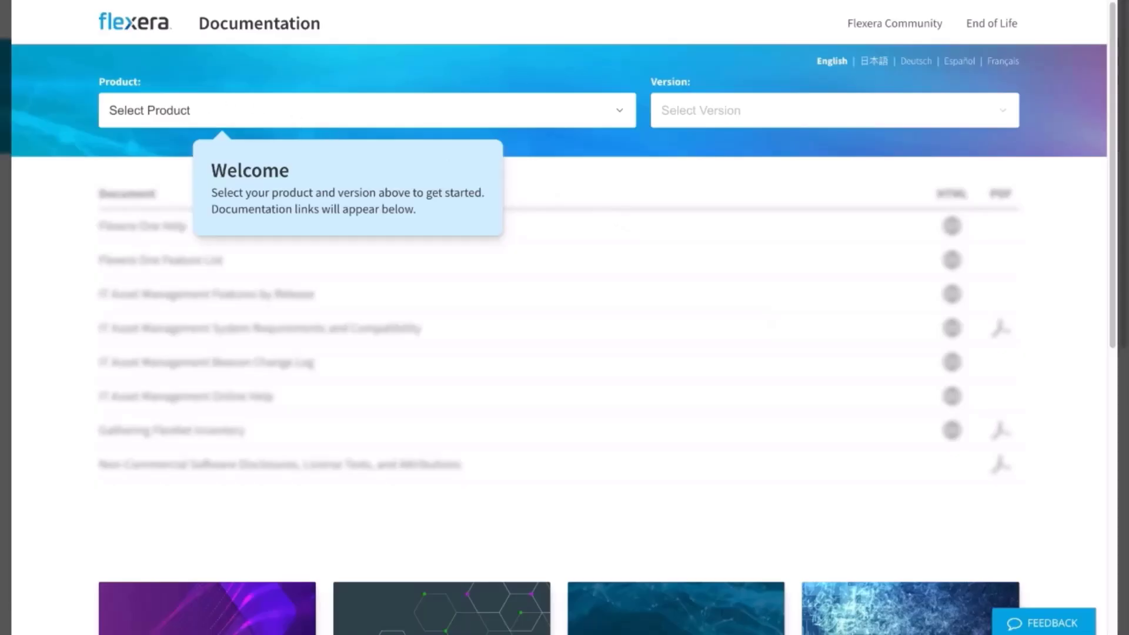
Step: Filter Flexera Documentation to the 'ServiceNow Apps for Flexera Products' product
click(181, 411)
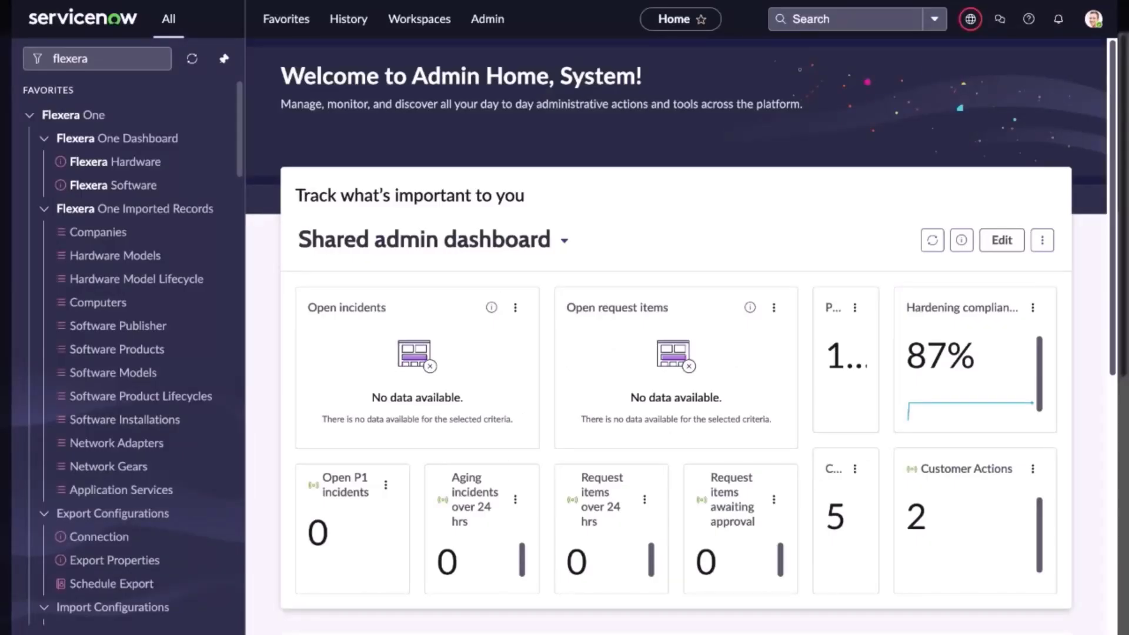
Step: Filter the navigator for 'flexera' and open Import Configurations > Connection setups
click(111, 63)
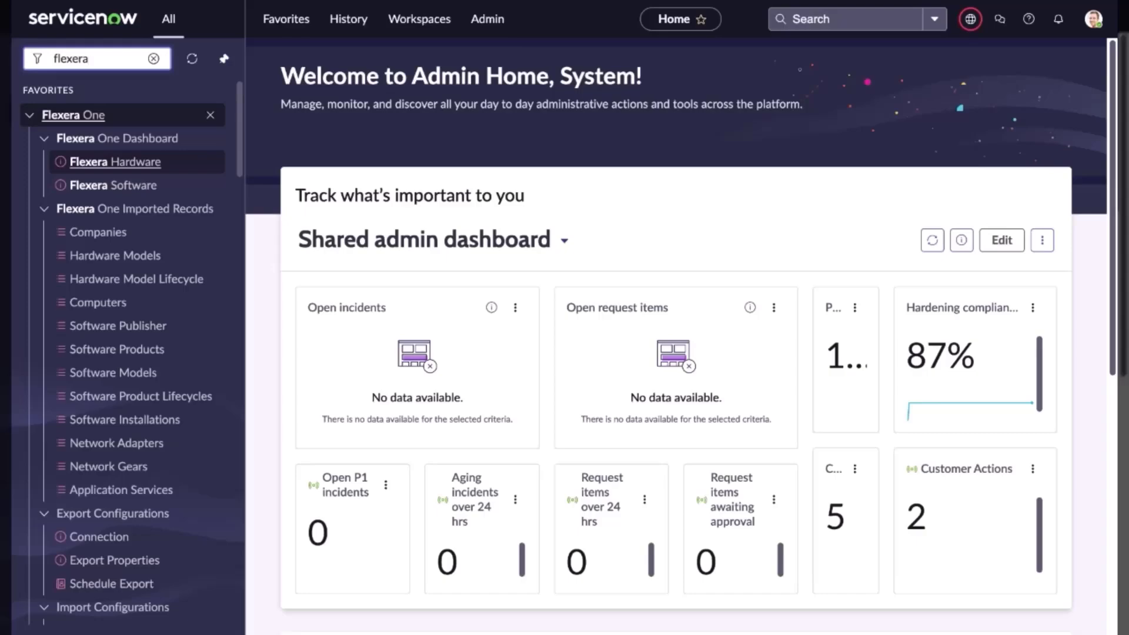
click(239, 144)
drag(239, 144, 240, 189)
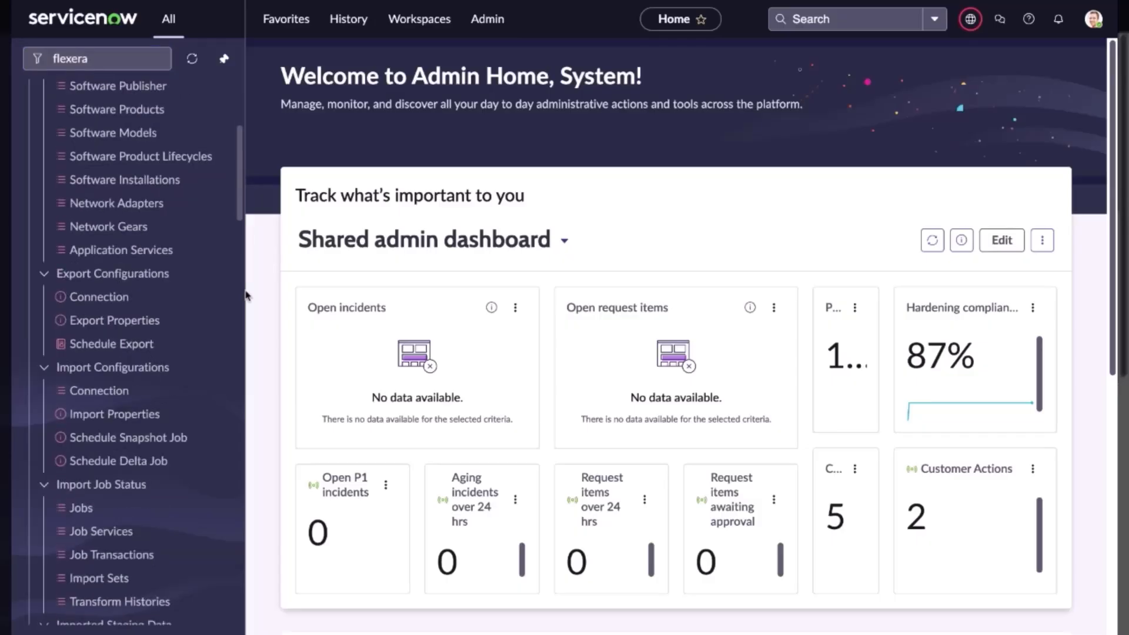
click(99, 393)
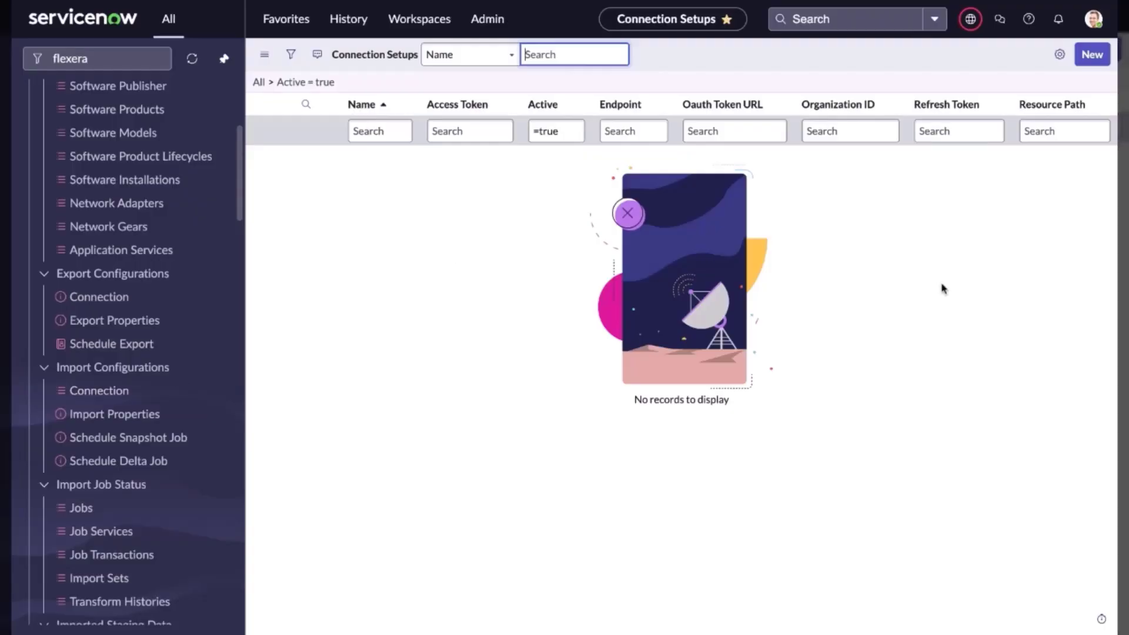
Step: Create a new connection setup record named 'Flexera One'
click(1090, 59)
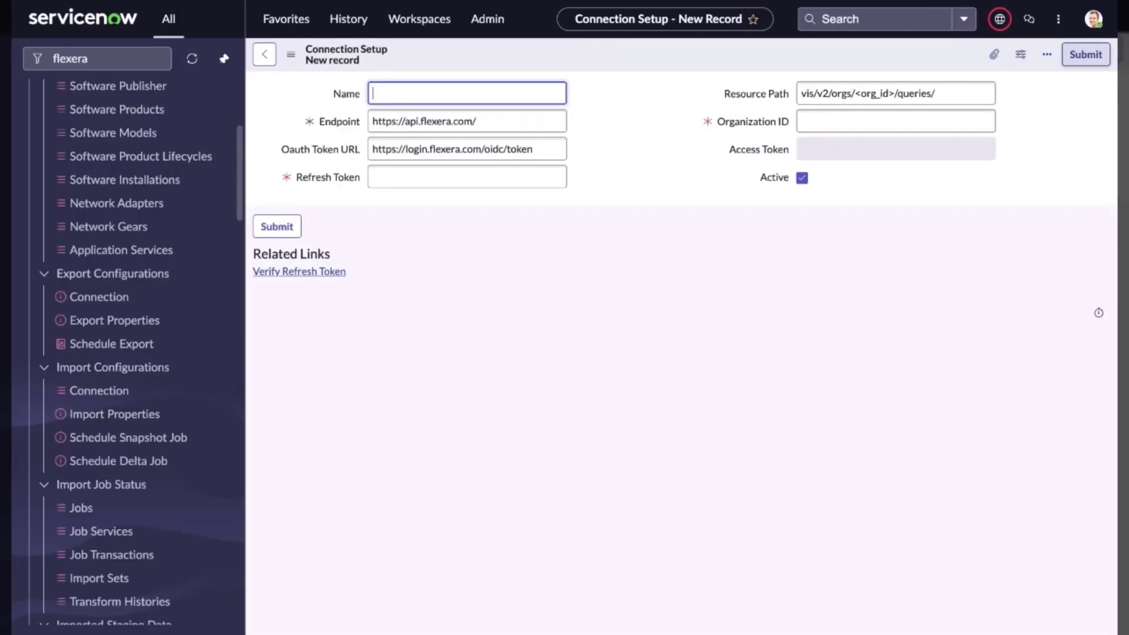
text(Flexera One)
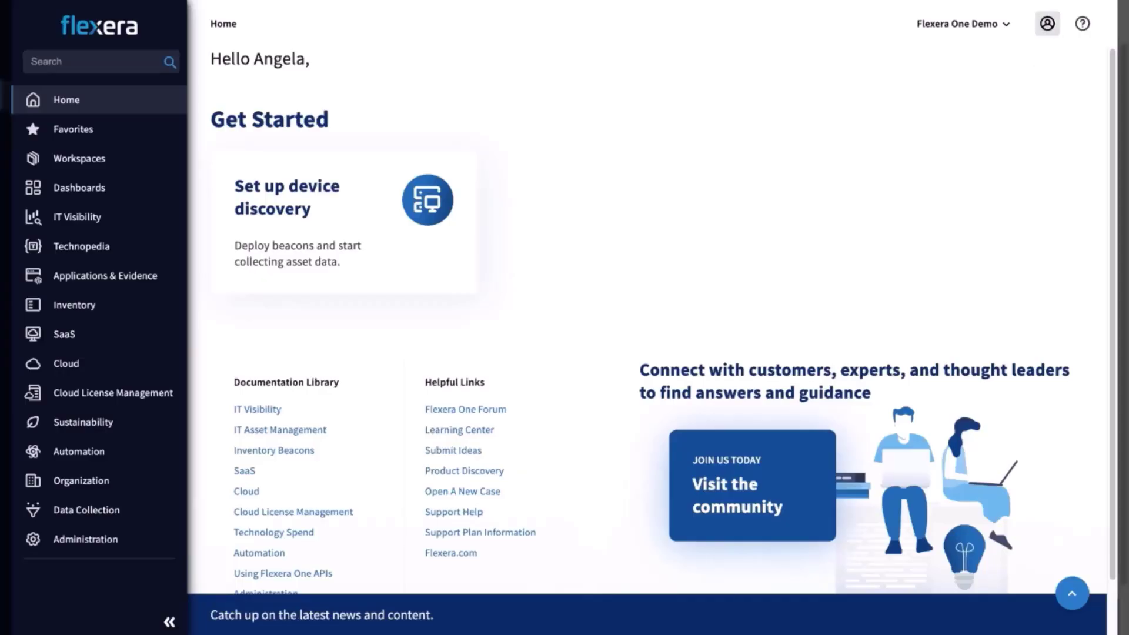
Step: Create a new API refresh token under User Settings > API Credentials and copy it
click(1047, 24)
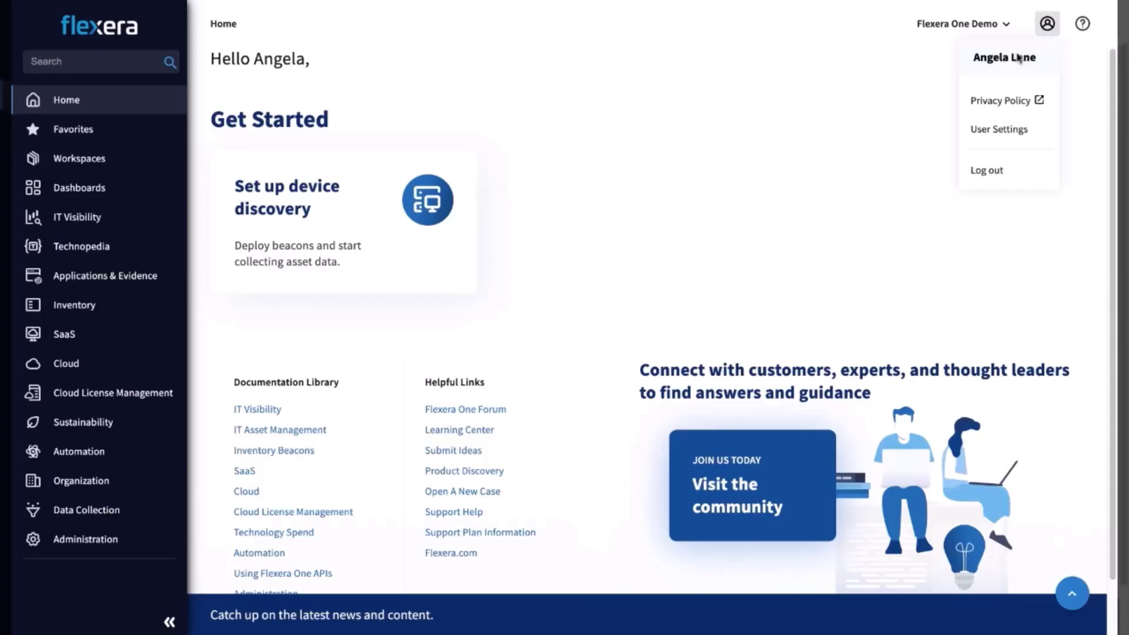
click(992, 130)
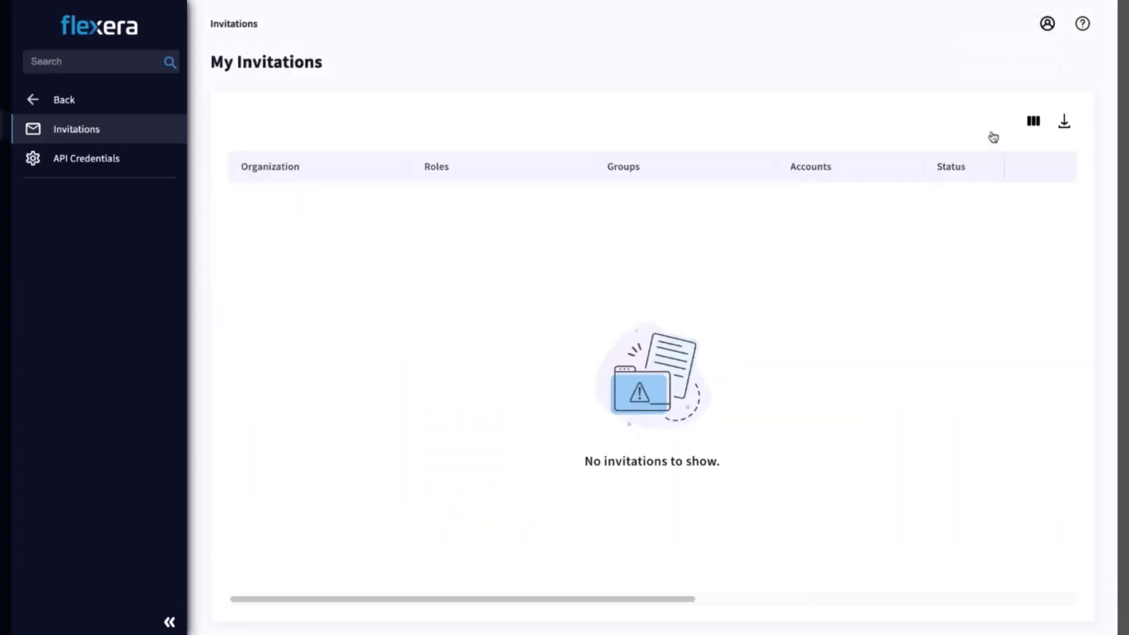
click(93, 163)
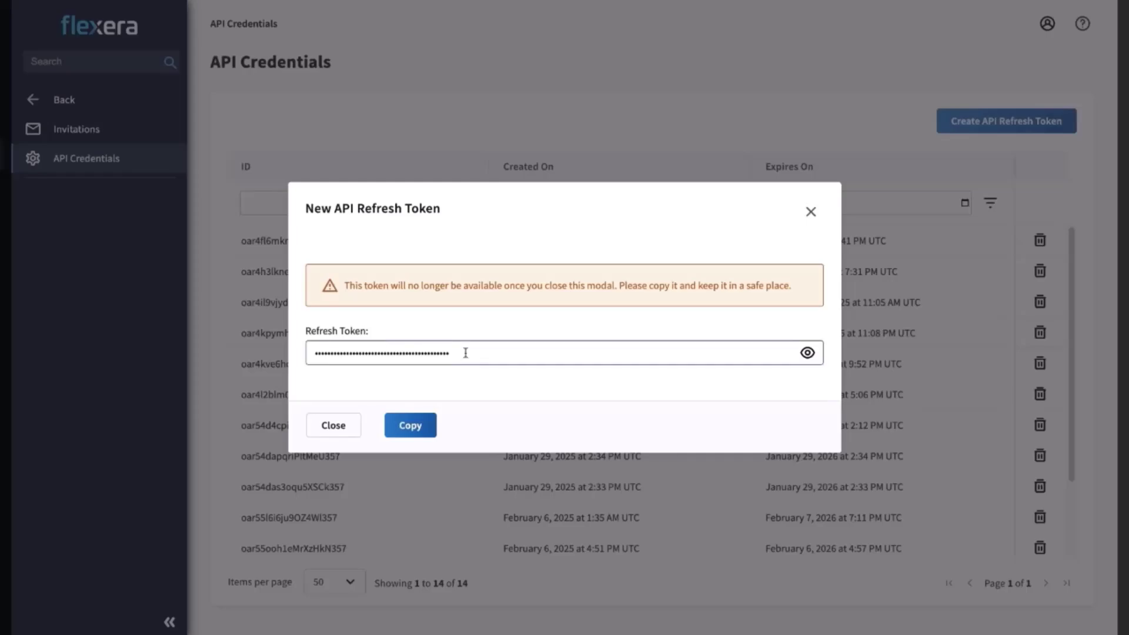
click(408, 434)
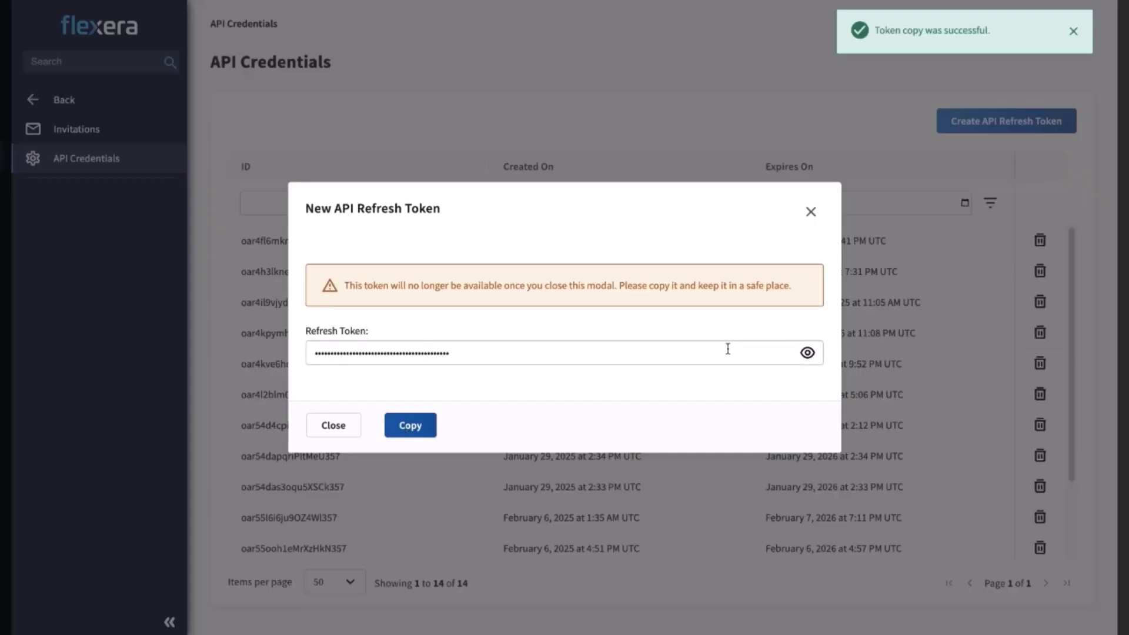
click(810, 213)
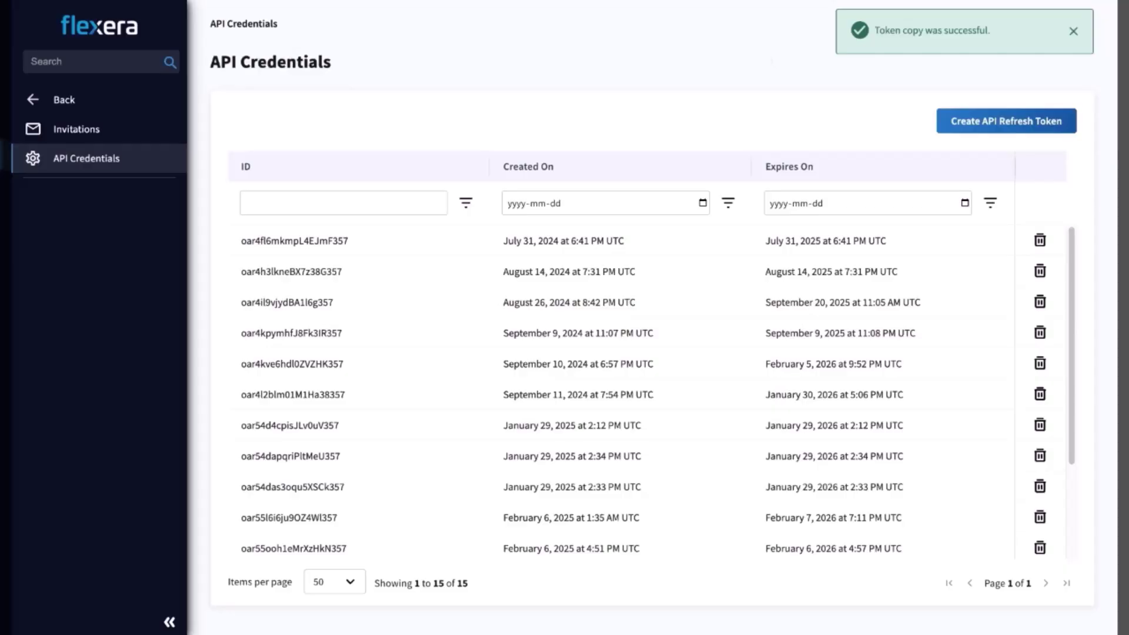
Step: Paste the refresh token and enter Organization ID 28010 in the Flexera One connection
click(707, 4)
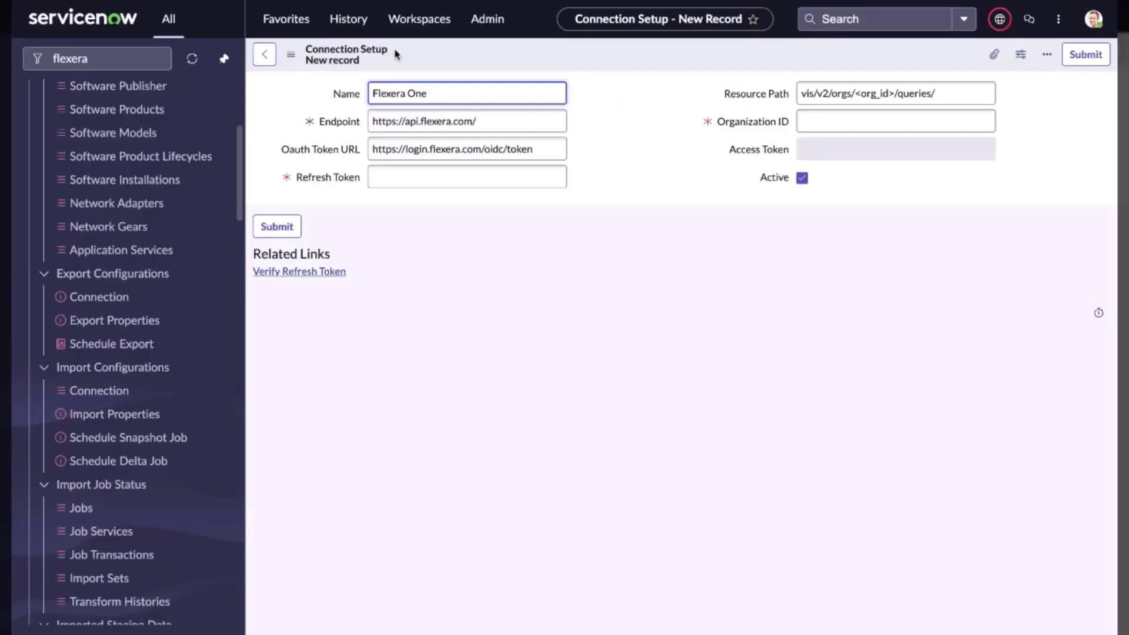
click(409, 176)
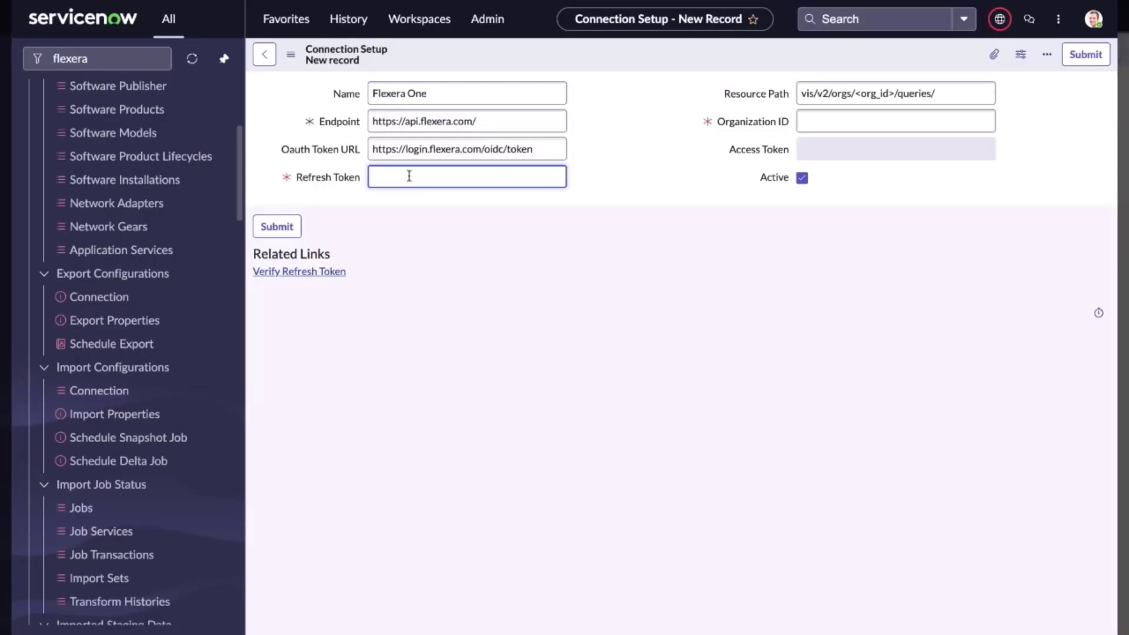
key(ctrl+v)
click(827, 122)
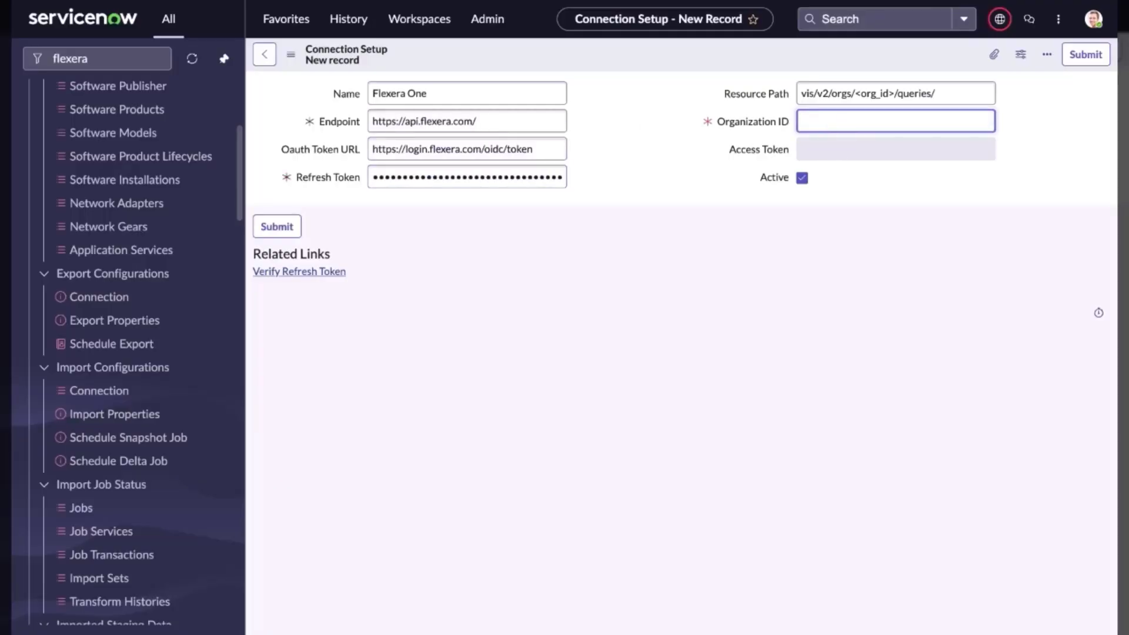
text(28010)
Step: Save the Flexera One connection record and verify its refresh token
right_click(774, 61)
click(789, 69)
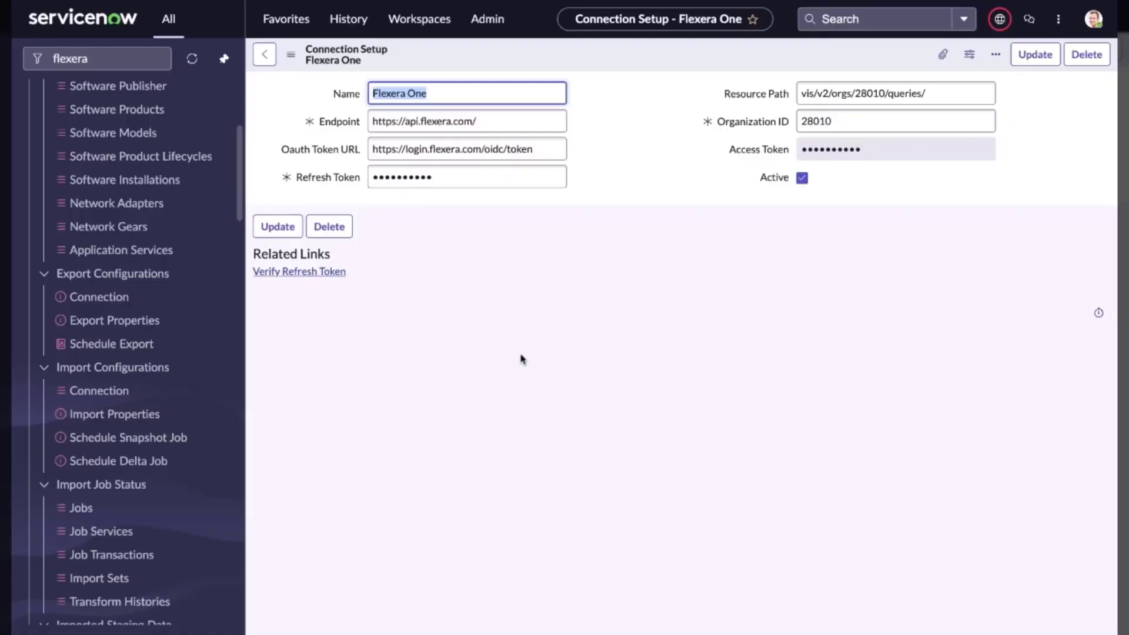
click(300, 271)
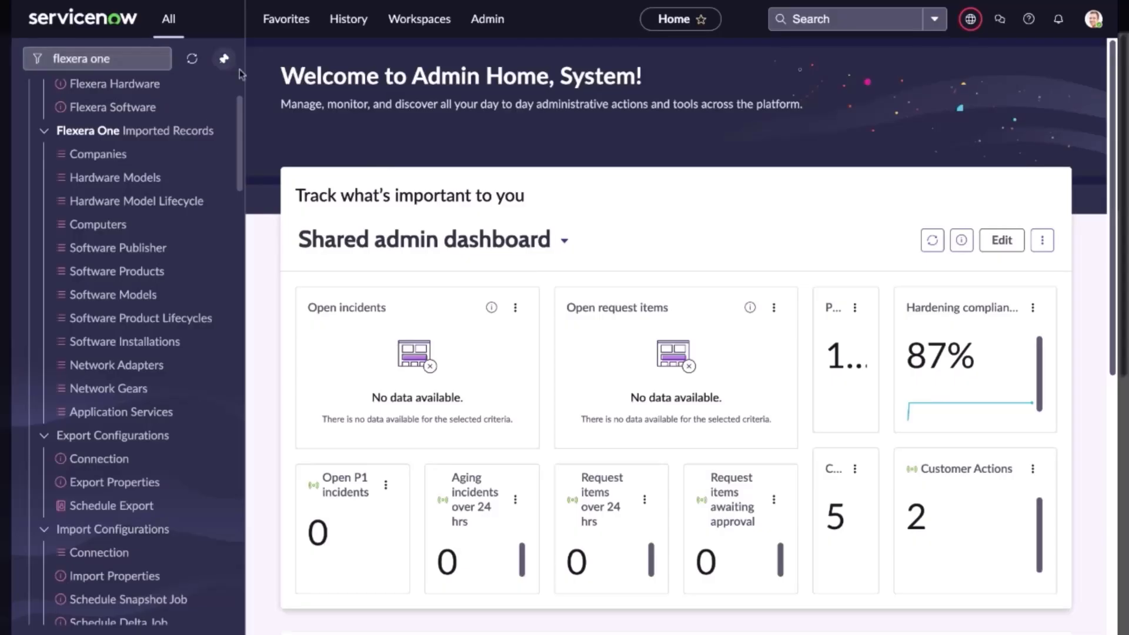
Step: Scroll the 'flexera one' navigator down to the Advanced and Support modules
drag(240, 151, 232, 315)
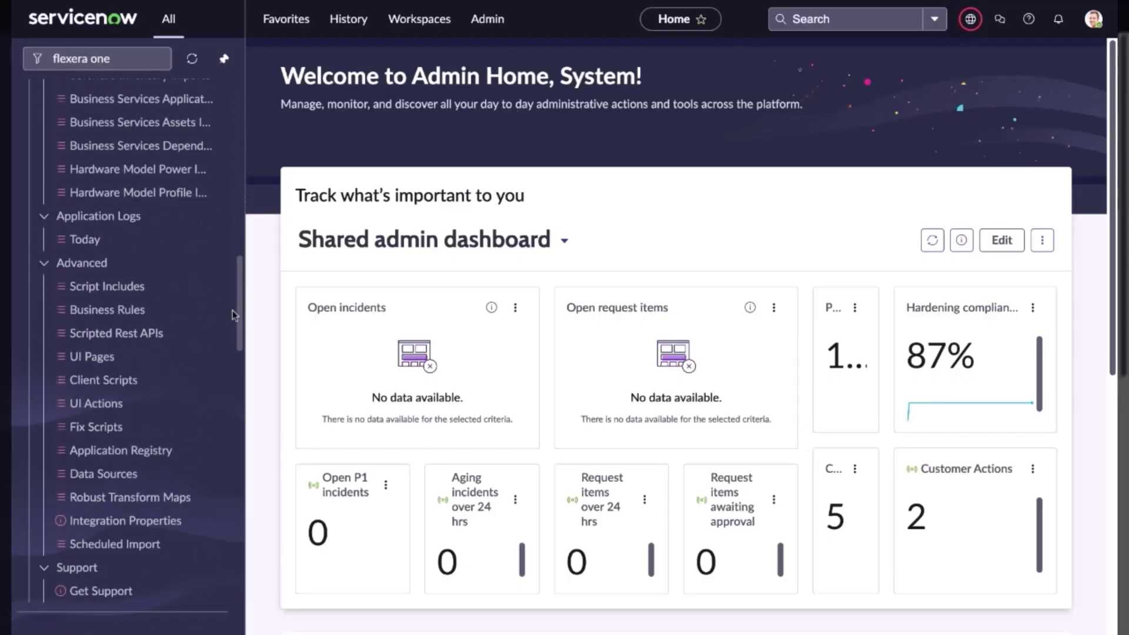
Step: Open the FlexeraOne OAuth Provider registry record and unlock its Token URL field
click(99, 454)
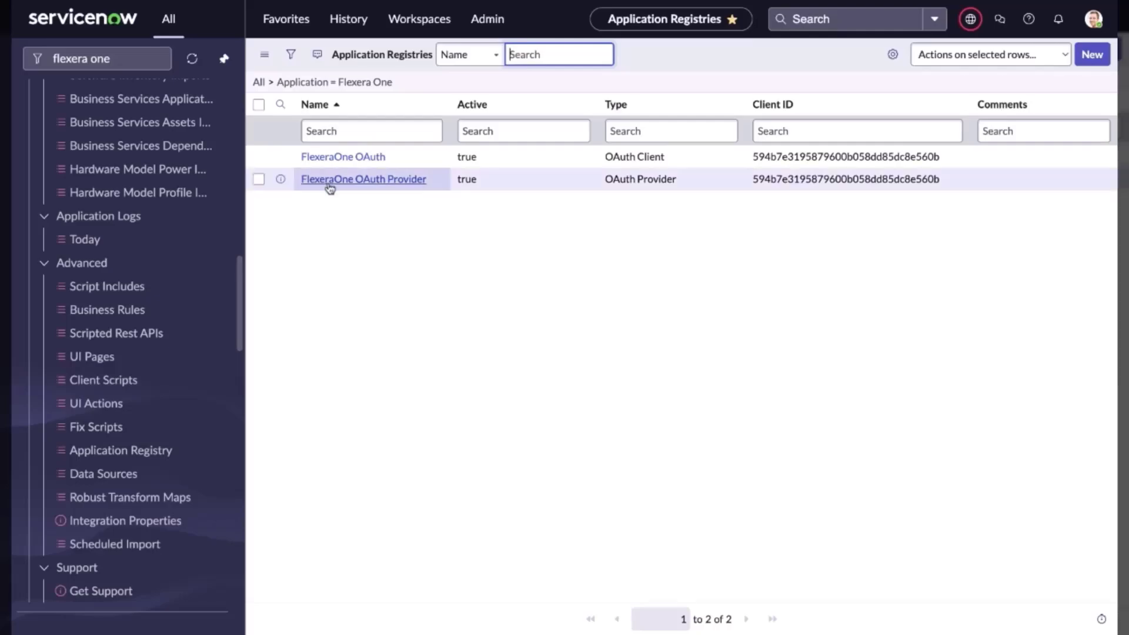
click(382, 184)
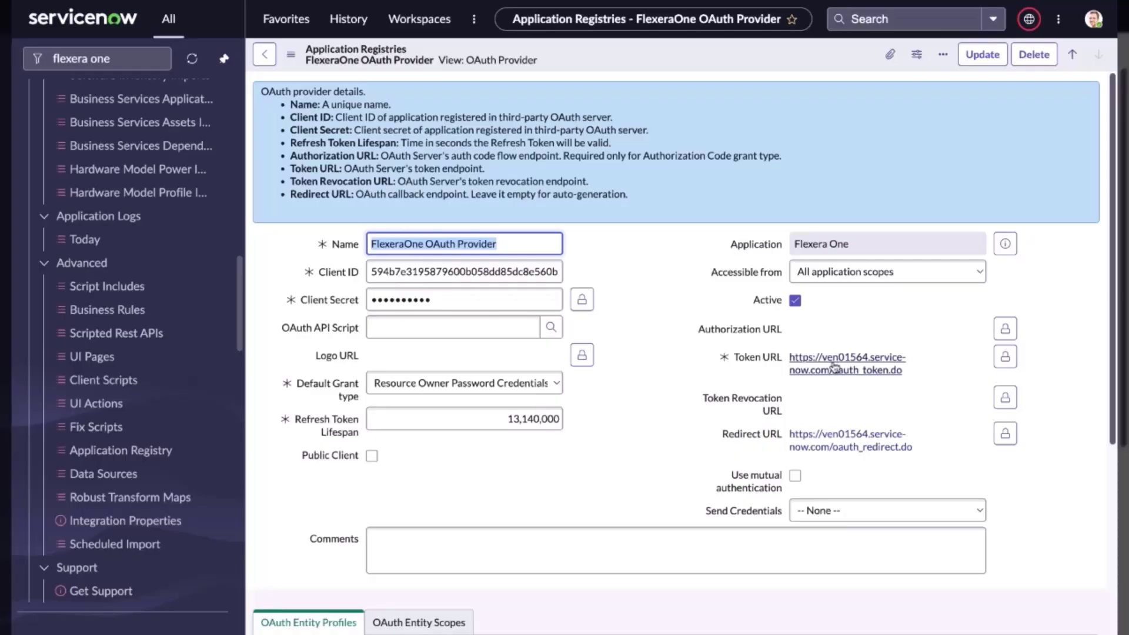
click(1004, 357)
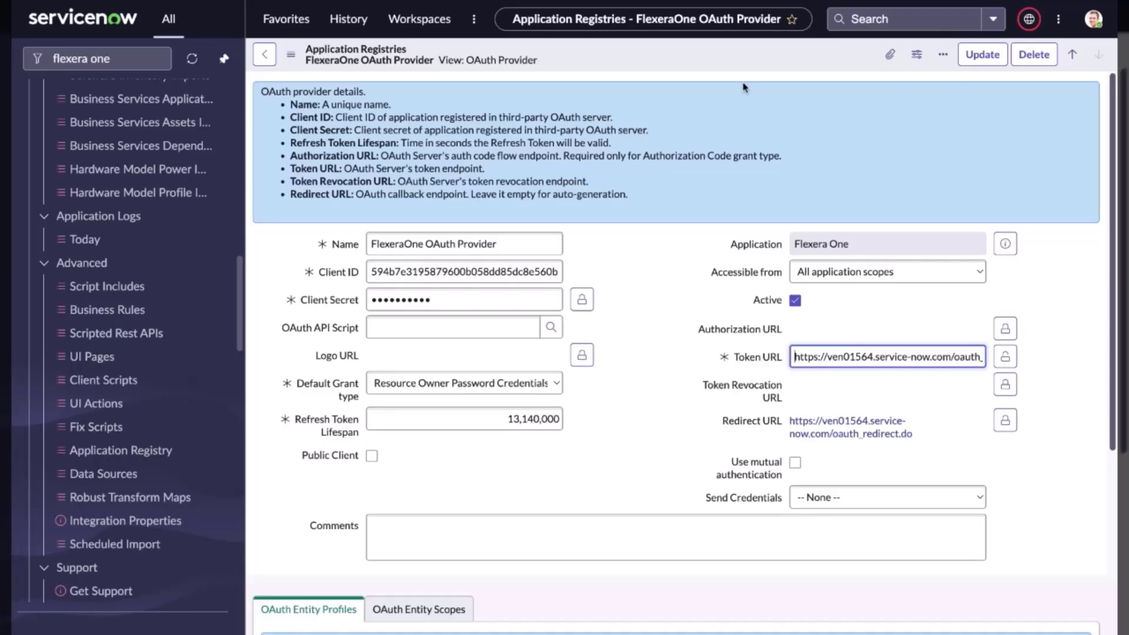
drag(238, 316, 242, 208)
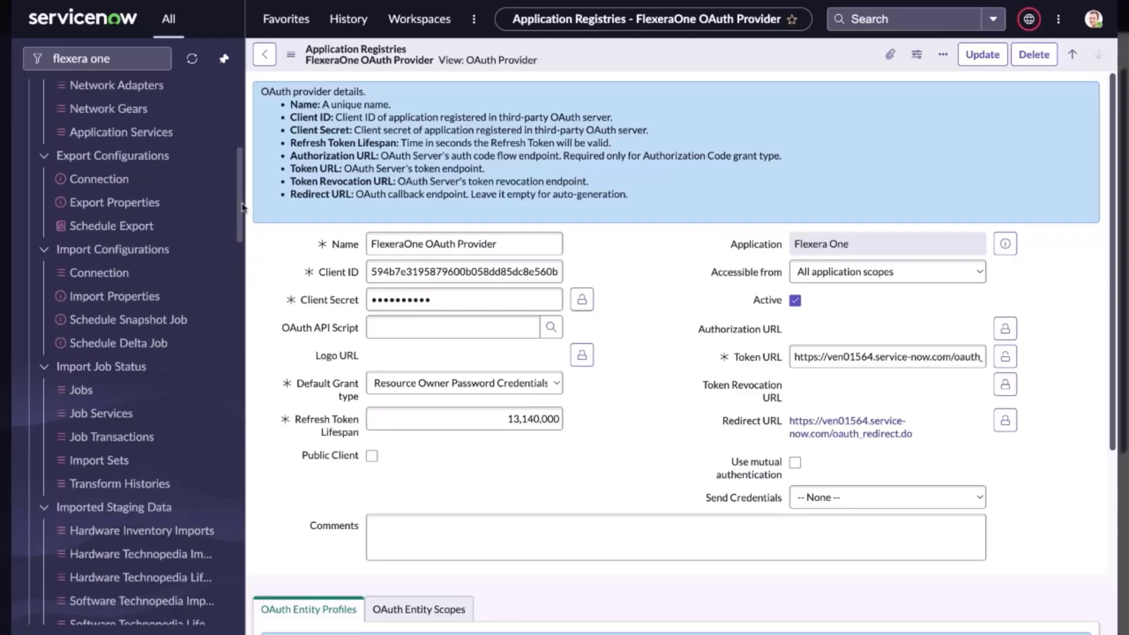
Step: Open Export Configurations > Connection and enter username 'flexeraone'
click(98, 179)
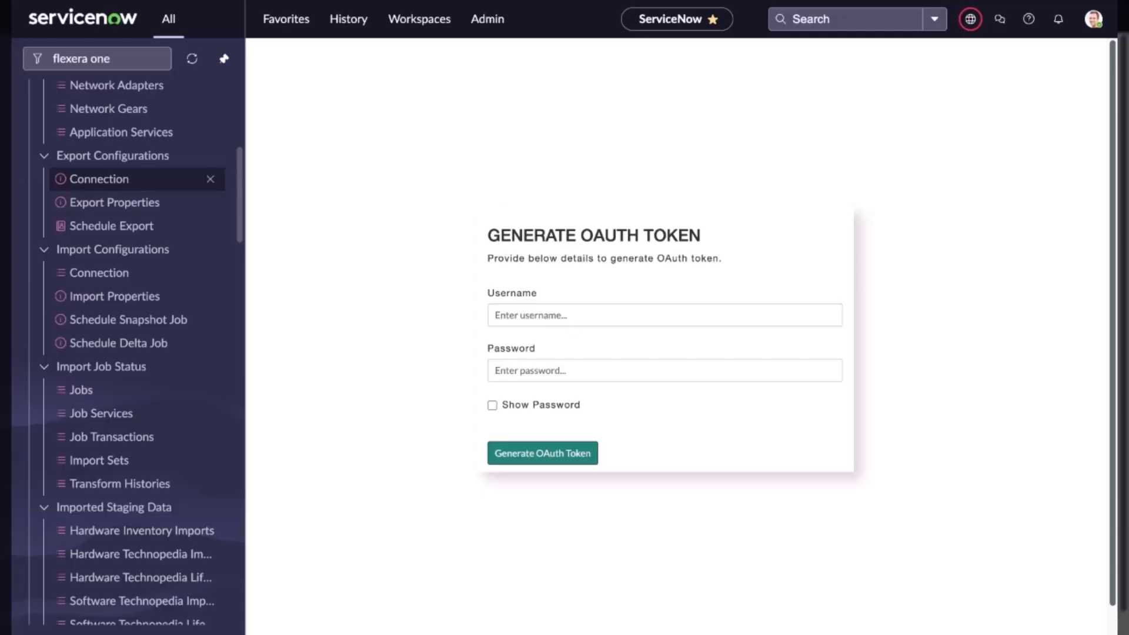
click(572, 310)
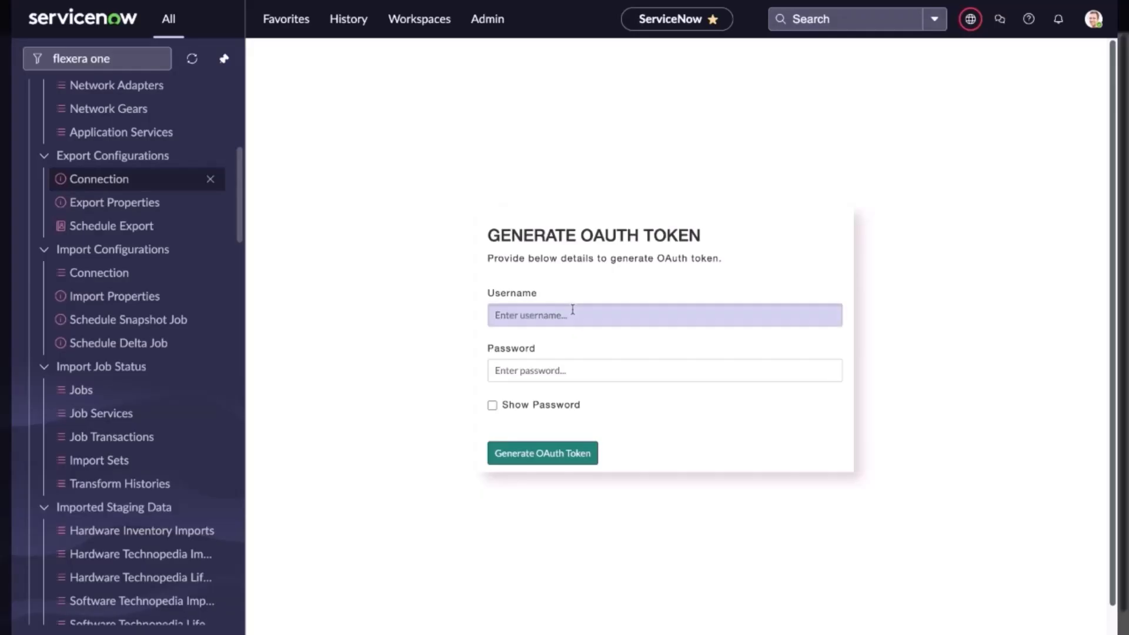
click(553, 320)
click(560, 357)
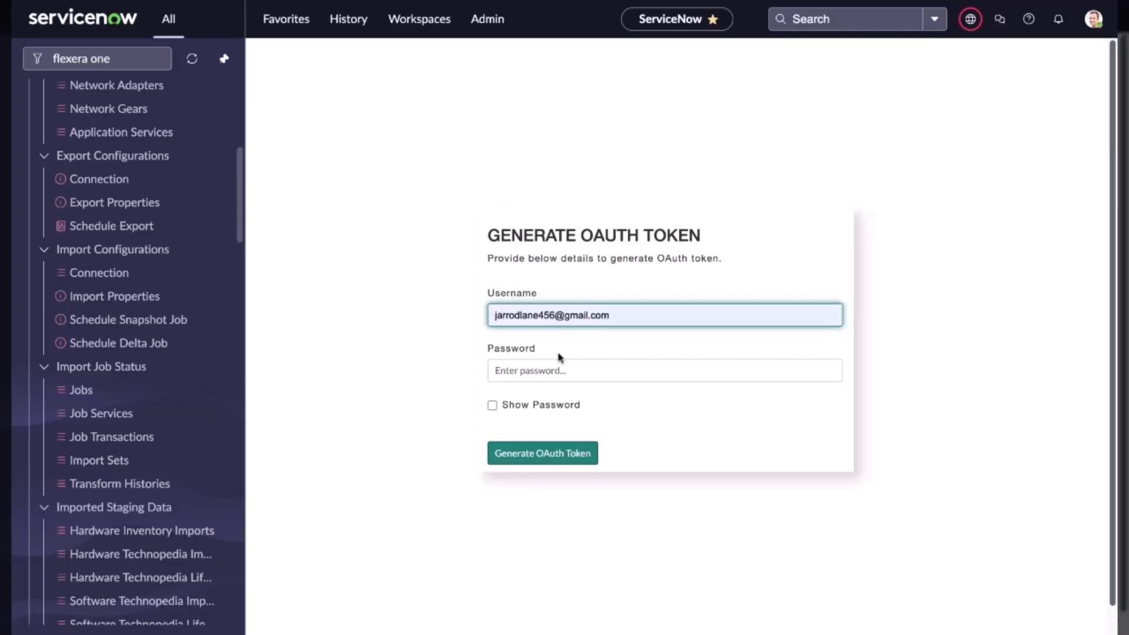
text(flexeraone)
Step: Enter the integration user's password, generate the OAuth token, and select the refresh token
click(543, 372)
text(•••)
key(BackSpace)
key(BackSpace)
key(BackSpace)
text(•••••••••••••)
click(551, 462)
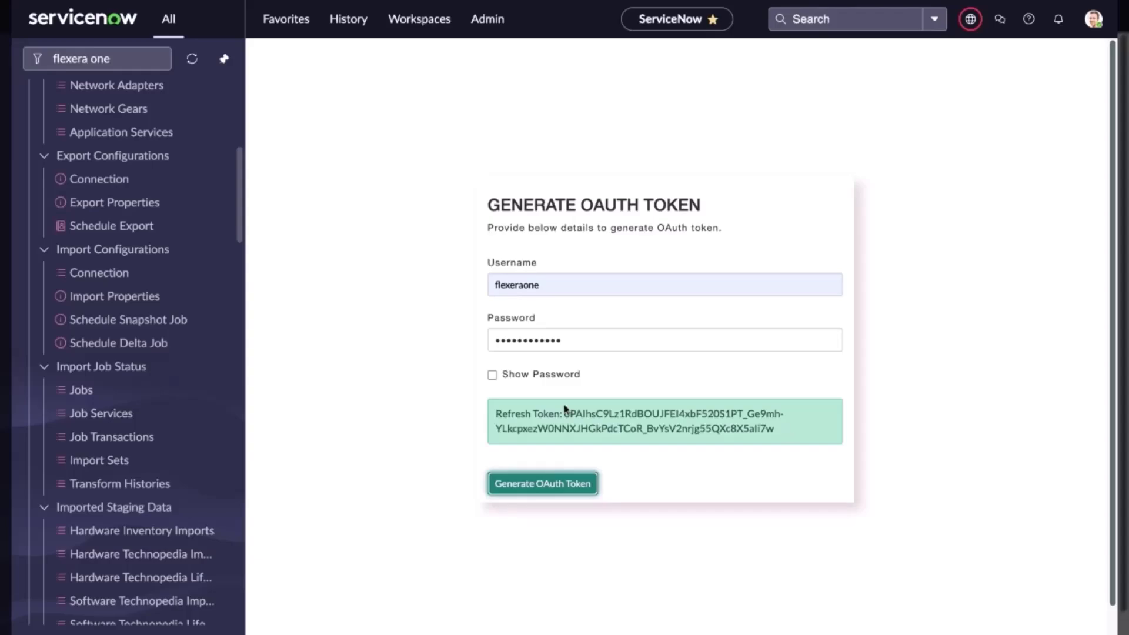
drag(565, 415, 708, 442)
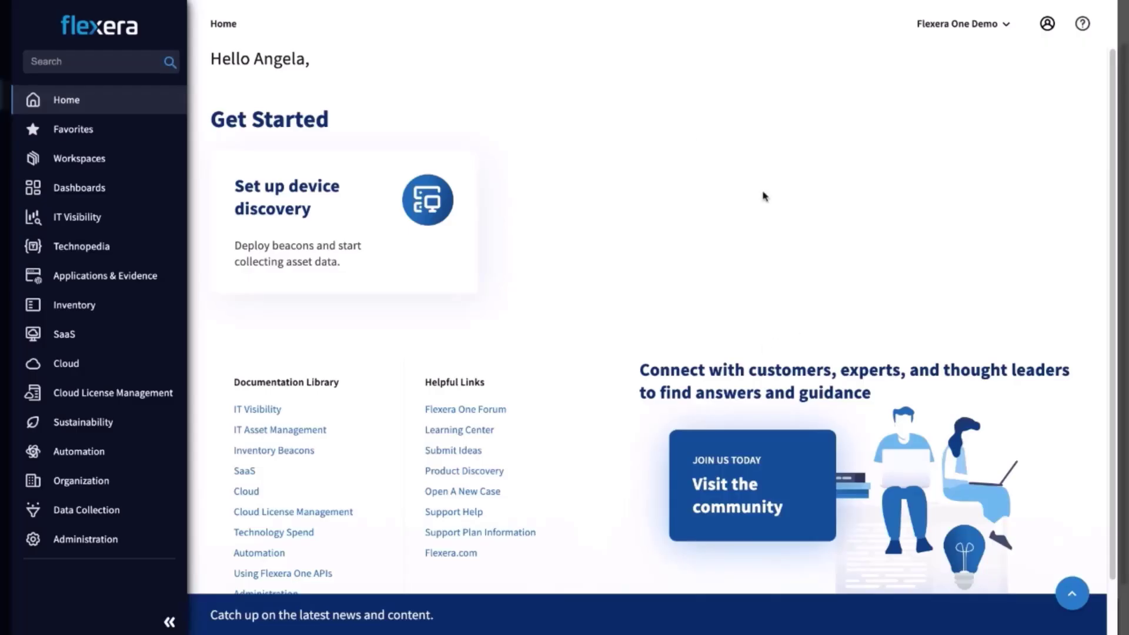
Step: Go to IT Visibility > Connections in Flexera One
mouse_move(81, 221)
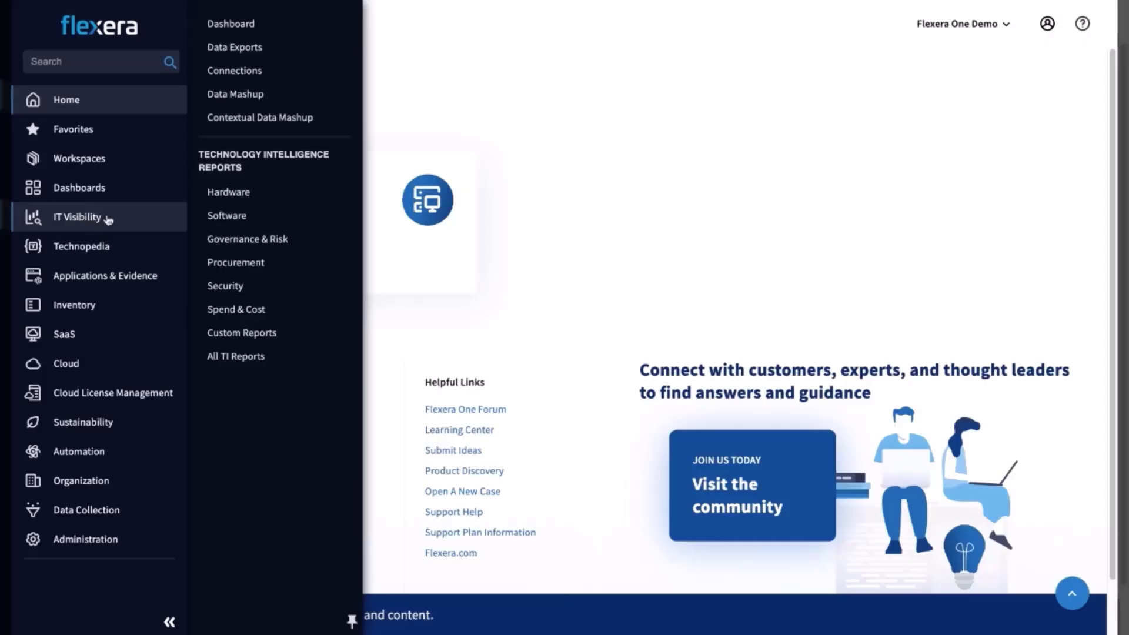
click(238, 71)
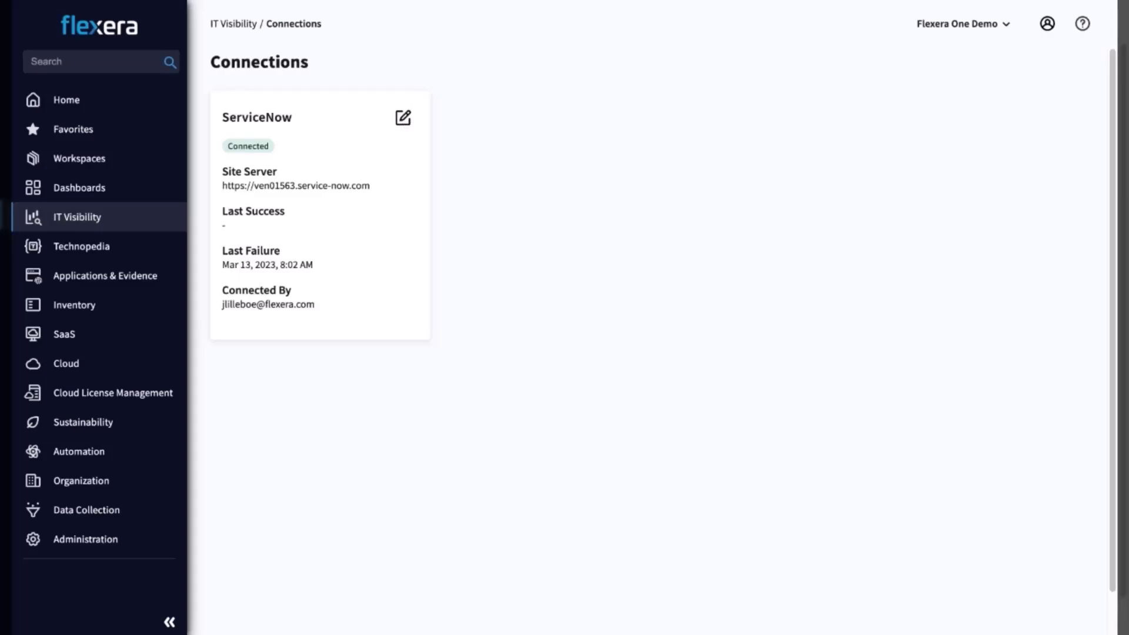
Step: Change the ServiceNow instance to ven01564, paste the new token, then test and save
click(403, 118)
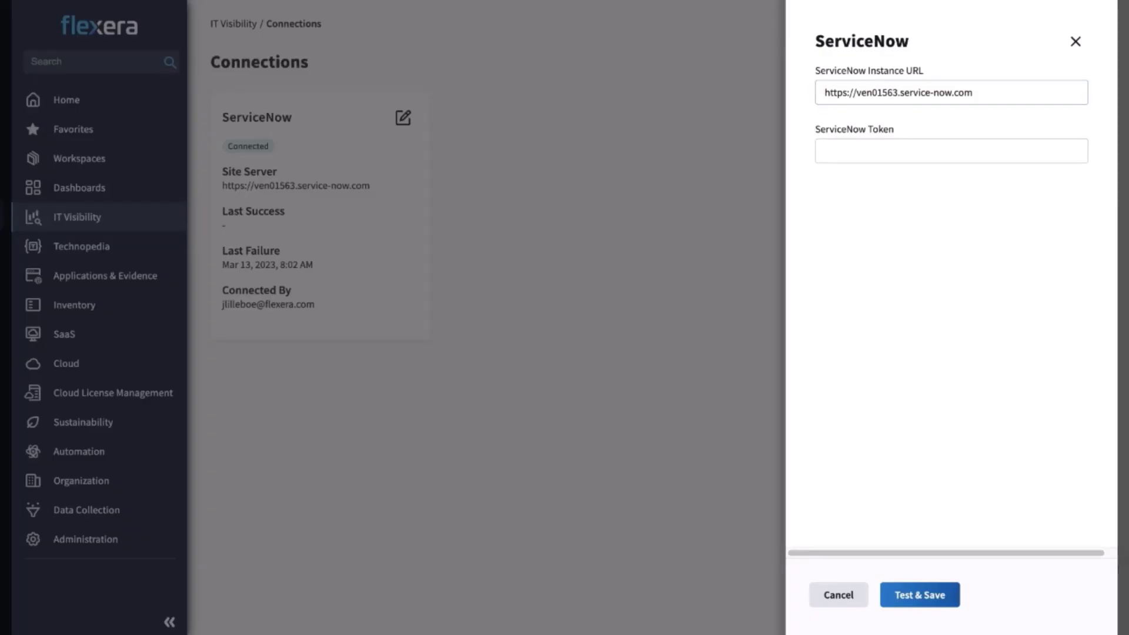
key(BackSpace)
text(4)
click(875, 153)
key(ctrl+v)
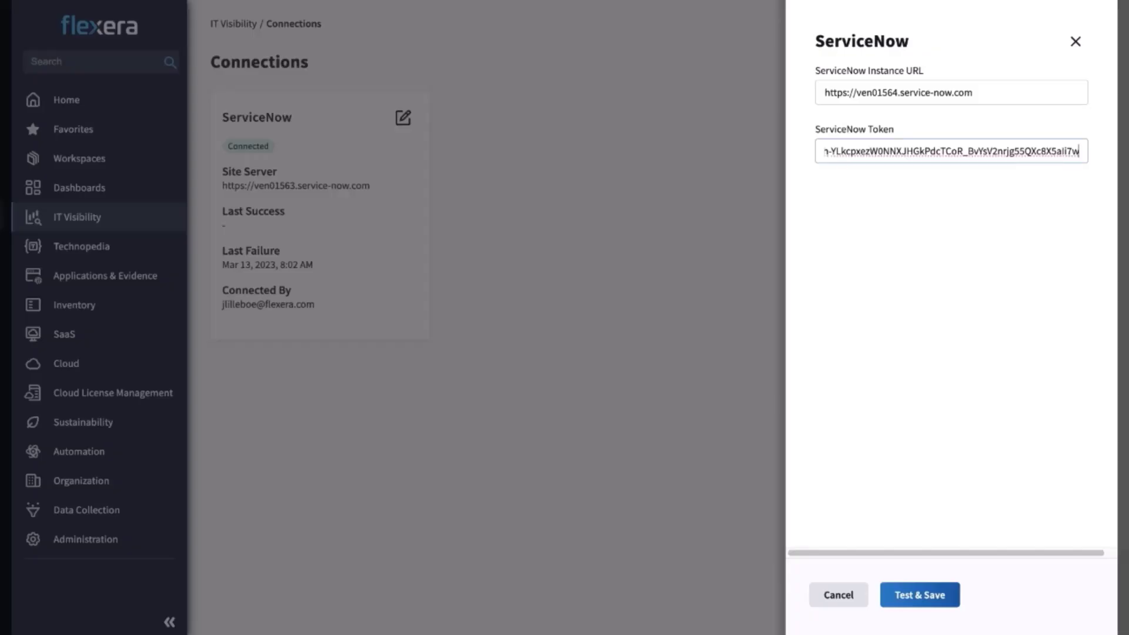
click(922, 597)
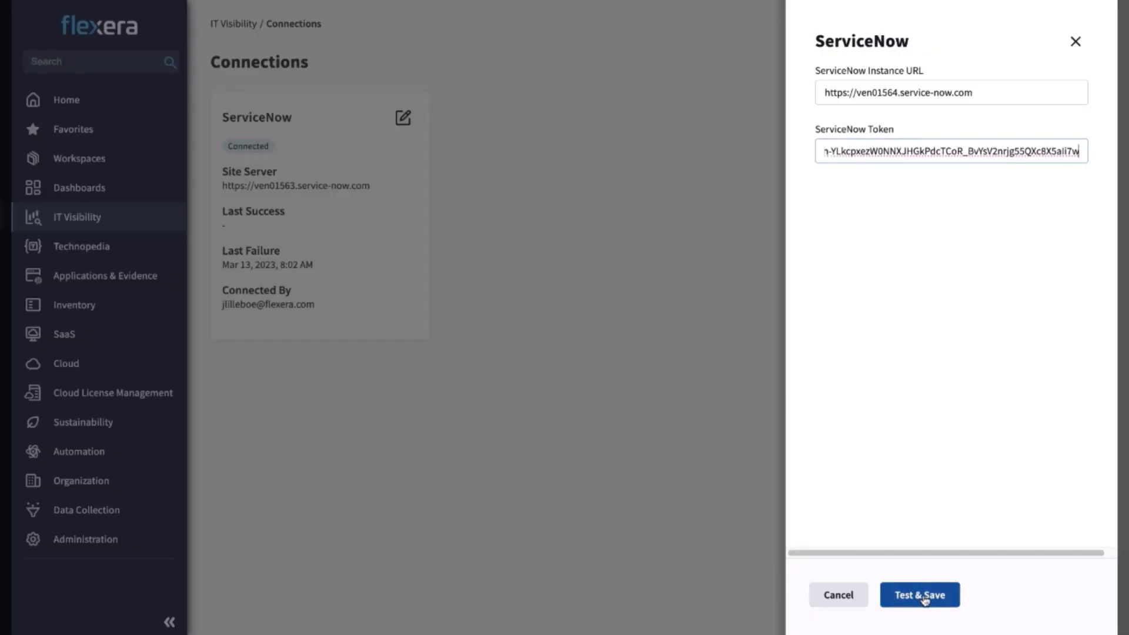